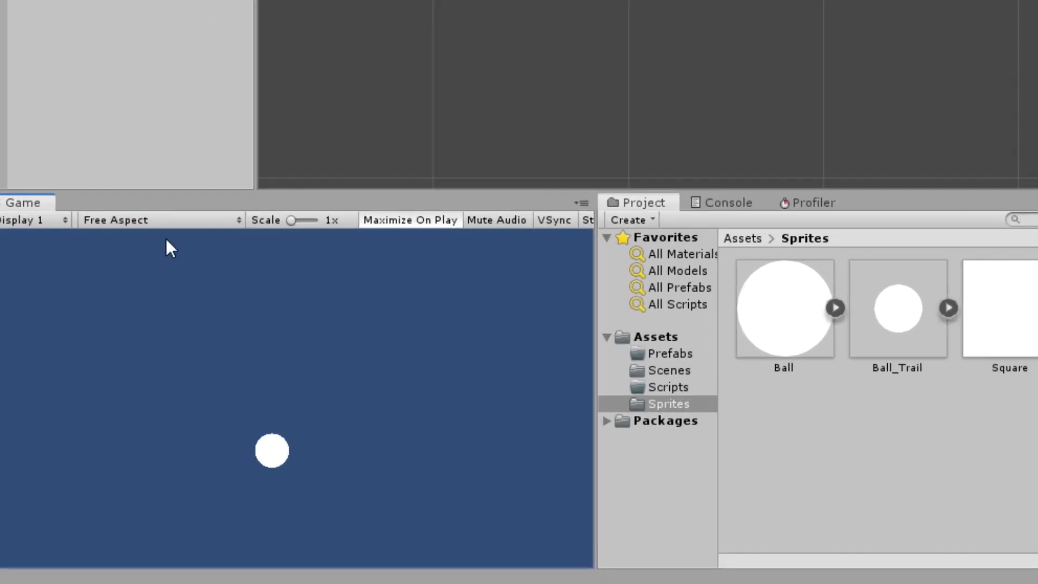
# - Add a 9:16 aspect ratio preset named Mobiles to the Game view and switch the view to it
pyautogui.click(139, 220)
pyautogui.click(140, 508)
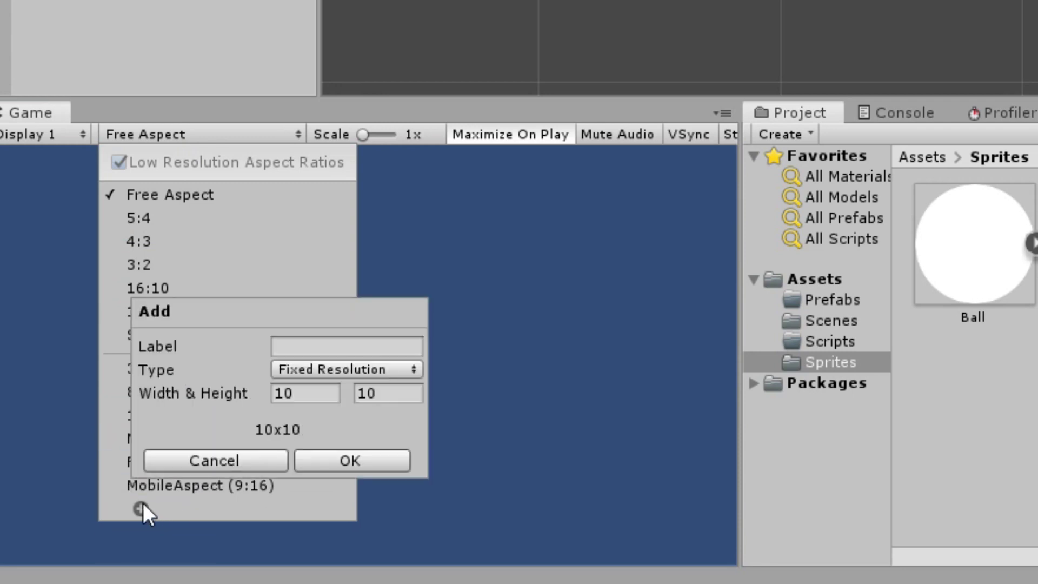
pyautogui.click(346, 370)
pyautogui.click(331, 398)
pyautogui.click(305, 393)
pyautogui.write('1')
pyautogui.press('BackSpace')
pyautogui.write('9')
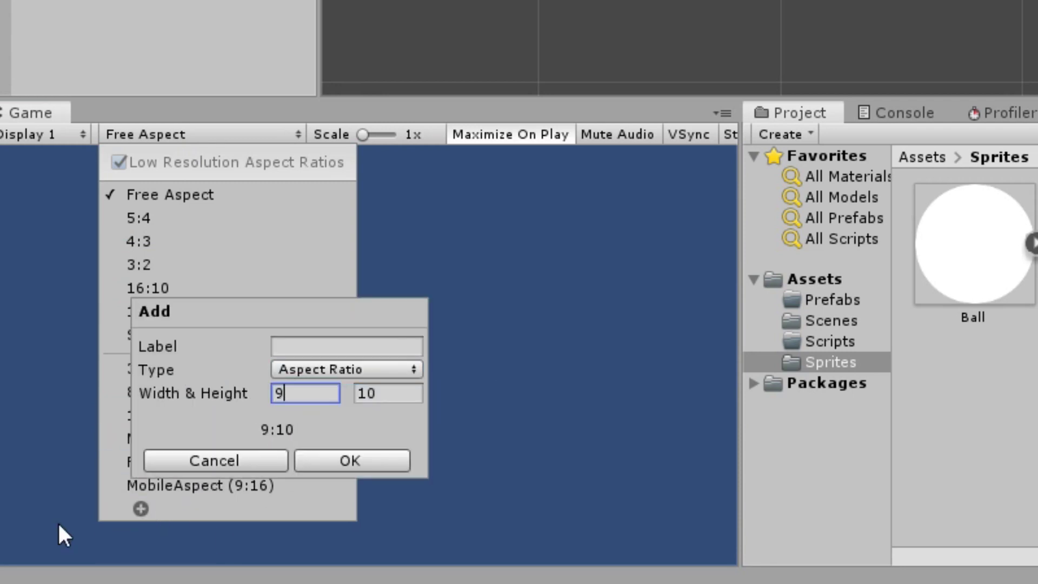
pyautogui.press('Tab')
pyautogui.write('16')
pyautogui.click(148, 287)
pyautogui.click(144, 135)
pyautogui.click(181, 447)
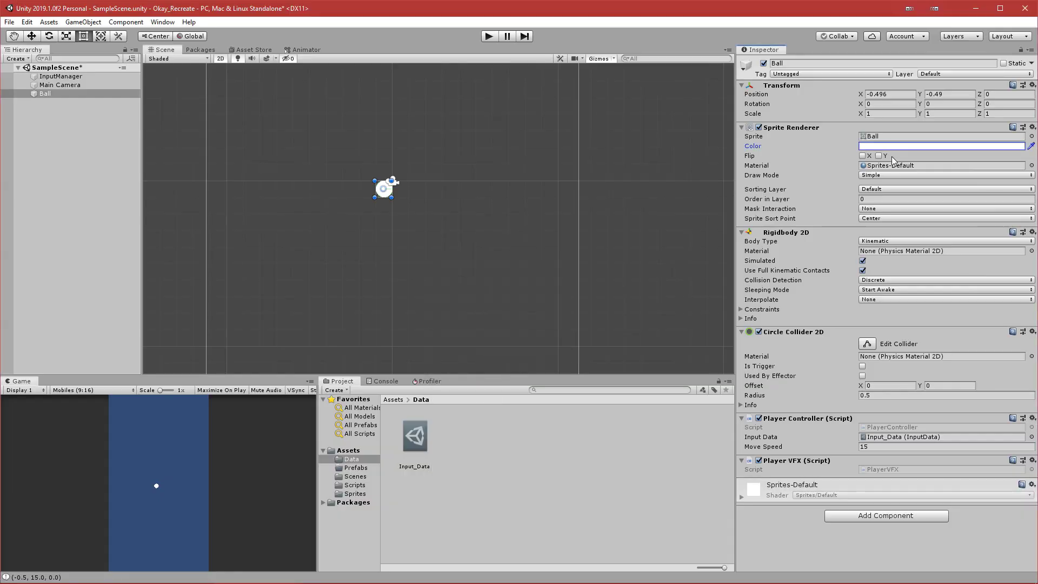
# - Set the Main Camera's background colour to light grey EAEAEA
pyautogui.click(941, 145)
pyautogui.click(70, 86)
pyautogui.click(941, 145)
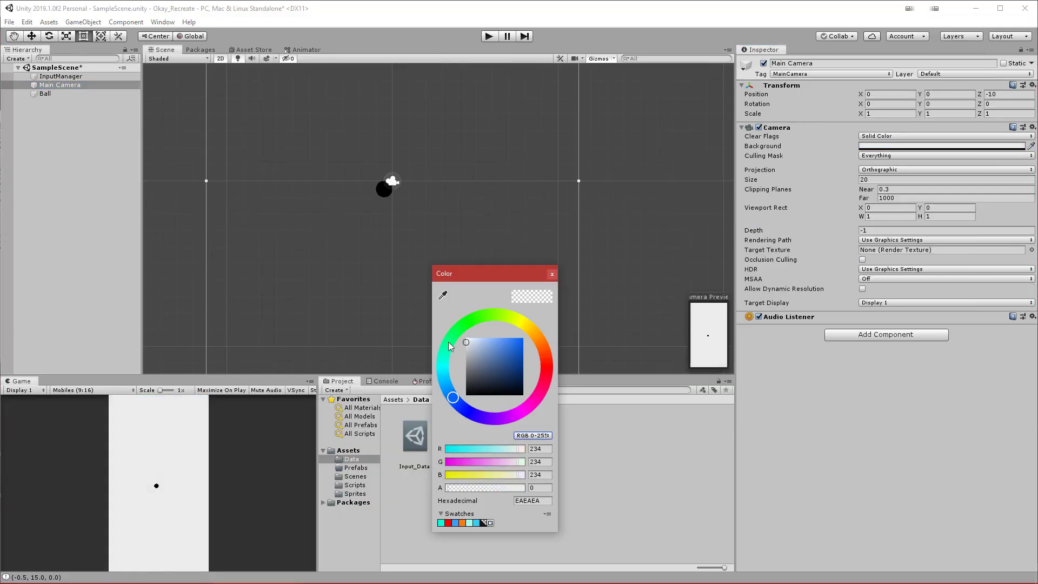
pyautogui.moveTo(449, 342); pyautogui.dragTo(439, 343)
pyautogui.click(551, 273)
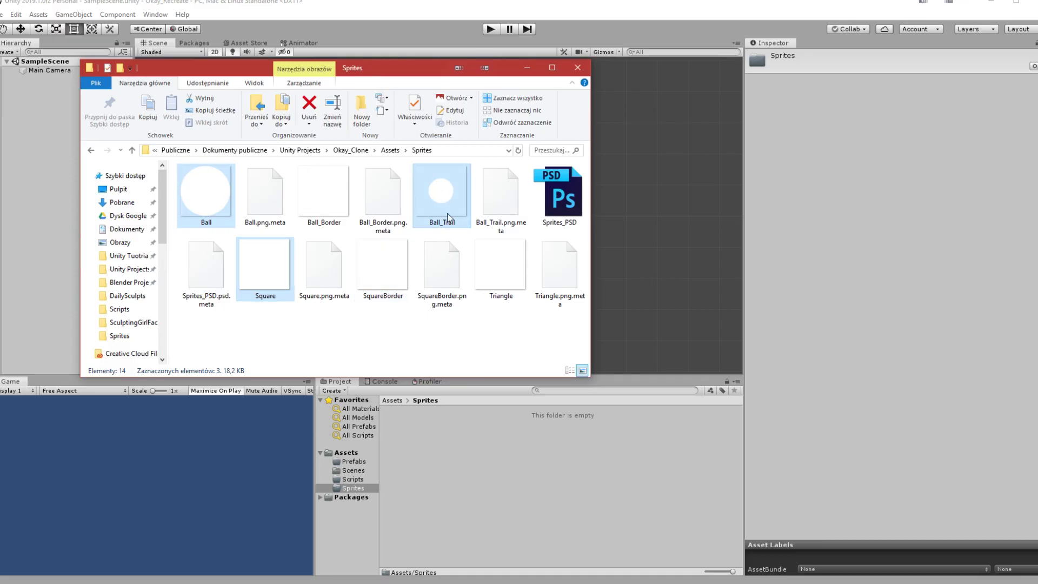
# - Import the Ball, Ball_Trail and Square images from the file explorer into the project's Sprites folder and close the explorer
pyautogui.moveTo(447, 216); pyautogui.dragTo(452, 445)
pyautogui.click(578, 67)
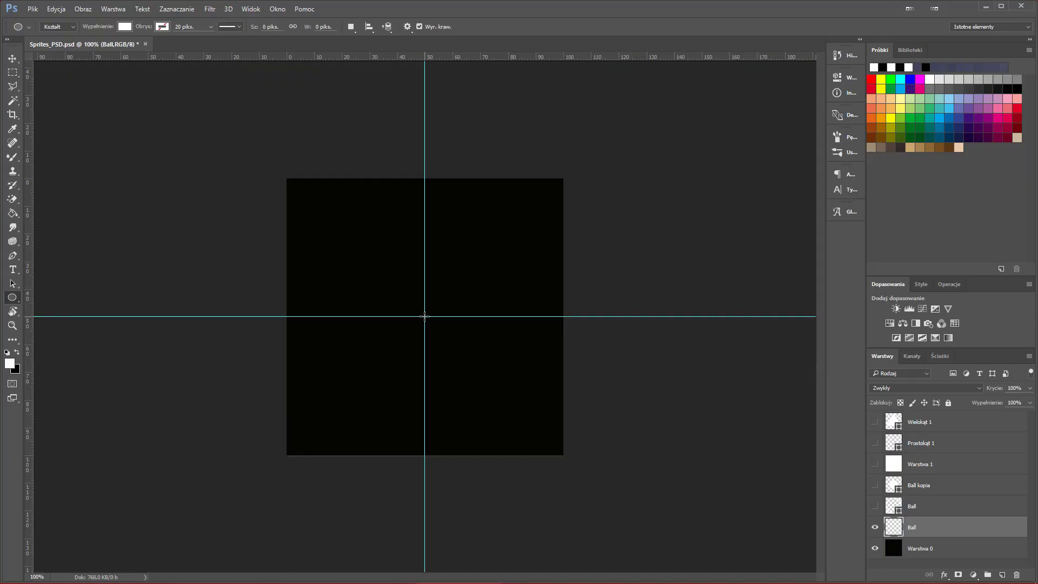
# - In Photoshop, draw a white circle of about 510 px centred on the guides of the Ball layer
pyautogui.keyDown('alt'); pyautogui.keyDown('shift'); pyautogui.moveTo(424, 316); pyautogui.dragTo(591, 454); pyautogui.keyUp('shift'); pyautogui.keyUp('alt')
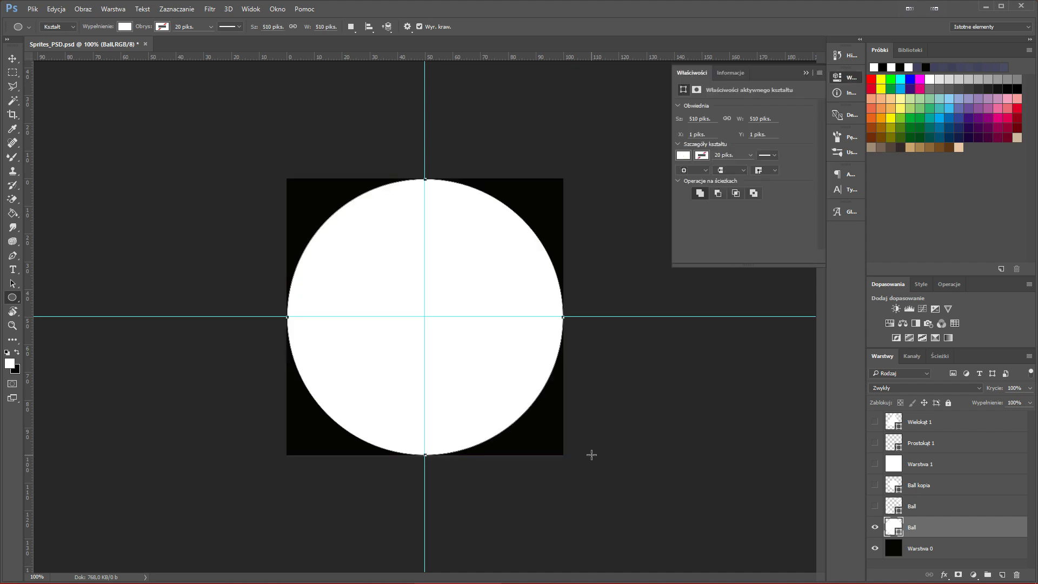
pyautogui.click(807, 73)
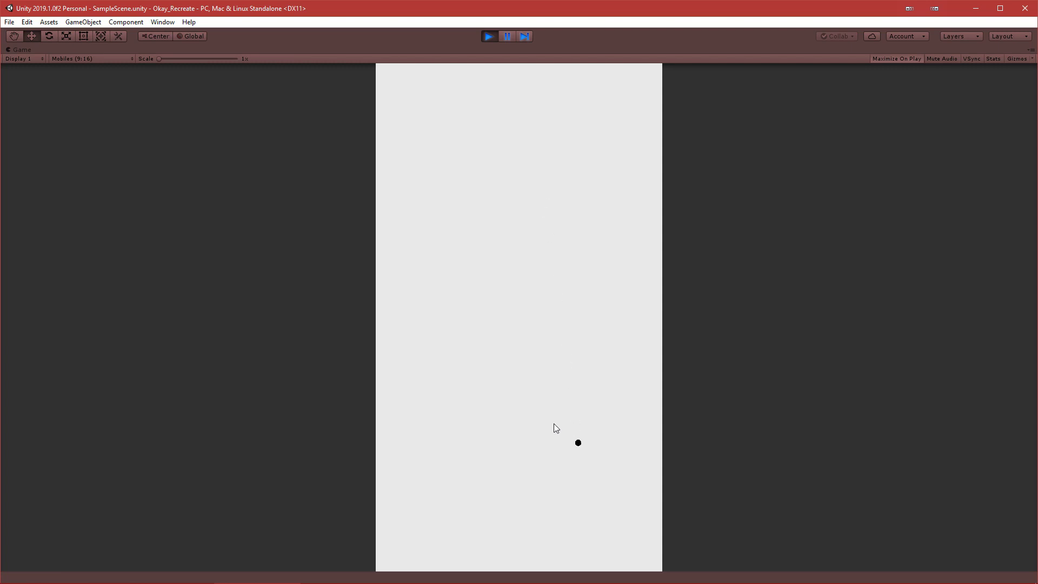
# - Test the ball's movement in Unity's Play mode
pyautogui.click(520, 133)
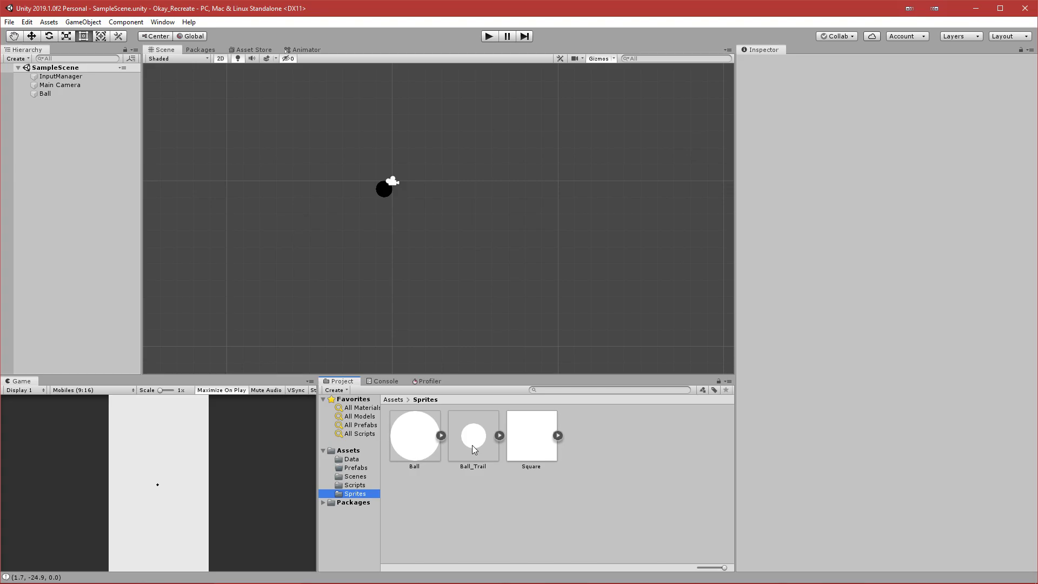
# - Add the Ball_Trail sprite to the scene and move it just below the black ball, at about X -0.55, Y -1.48
pyautogui.moveTo(475, 454); pyautogui.dragTo(70, 164)
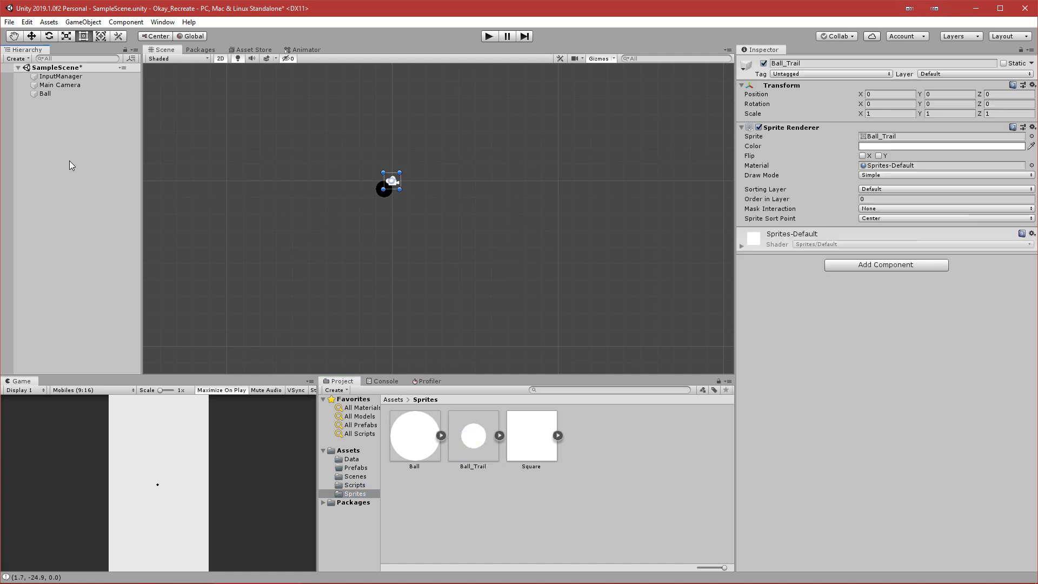
pyautogui.scroll(6, 410, 153)
pyautogui.press('w')
pyautogui.keyDown('ctrl'); pyautogui.moveTo(387, 145); pyautogui.dragTo(387, 188); pyautogui.keyUp('ctrl')
pyautogui.moveTo(422, 234)
pyautogui.mouseDown()
pyautogui.moveTo(380, 217)
pyautogui.moveTo(417, 222)
pyautogui.mouseUp()
# - Scale the Ball_Trail object to 0.5 on all axes and set its sprite colour to black
pyautogui.click(880, 114)
pyautogui.write('0.5')
pyautogui.click(948, 115)
pyautogui.write('0.5')
pyautogui.click(995, 114)
pyautogui.write('0.5')
pyautogui.click(874, 146)
pyautogui.moveTo(481, 369); pyautogui.dragTo(459, 401)
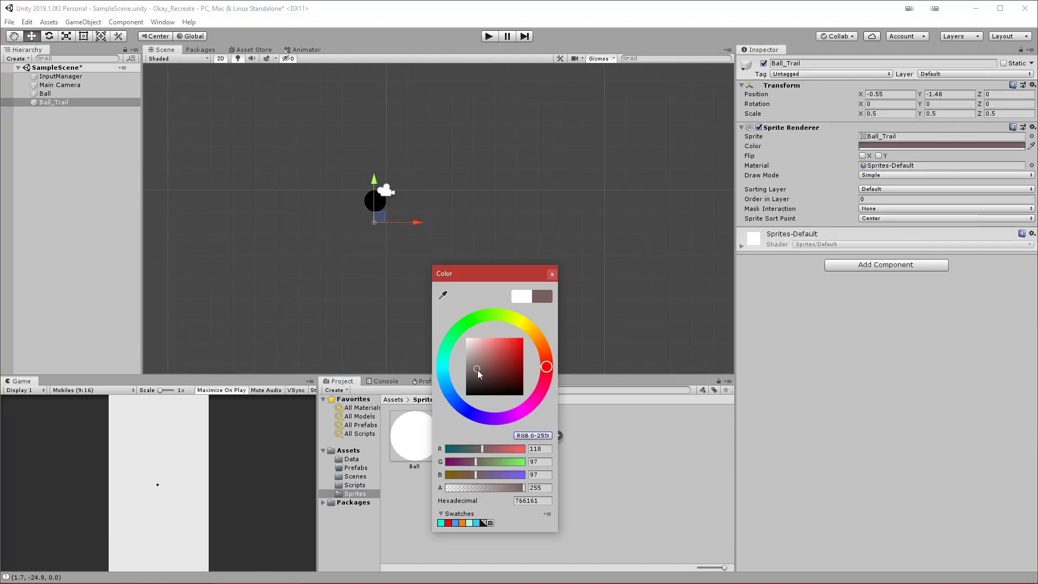
pyautogui.click(554, 273)
# - Rename the Ball_Trail object to Ball_Small and save it as a prefab in the Prefabs folder
pyautogui.click(811, 65)
pyautogui.write('Ball')
pyautogui.click(355, 468)
pyautogui.moveTo(54, 103); pyautogui.dragTo(414, 437)
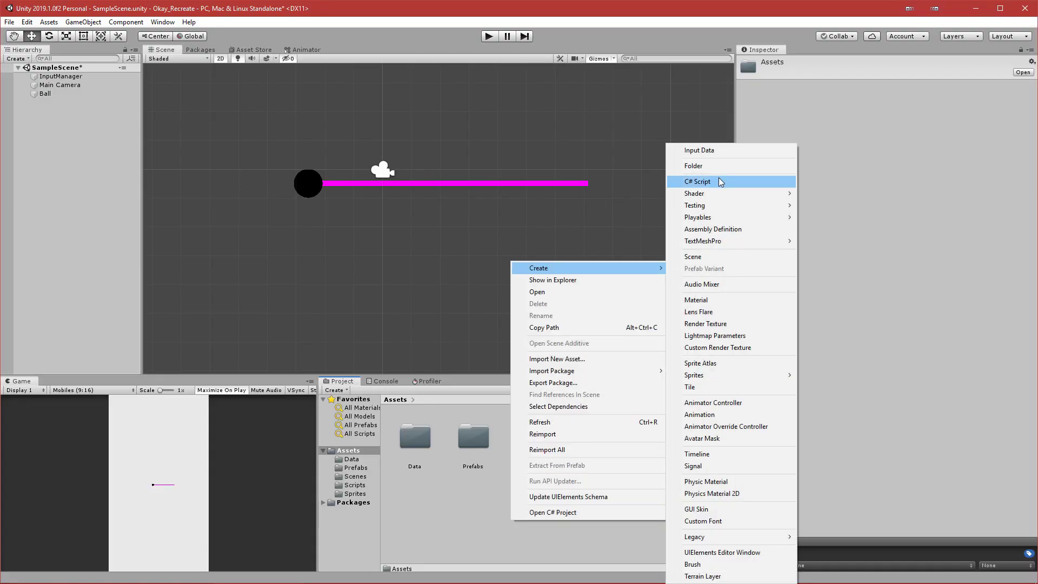
# - Create a new material named Trail_Mat in the Assets folder
pyautogui.click(704, 304)
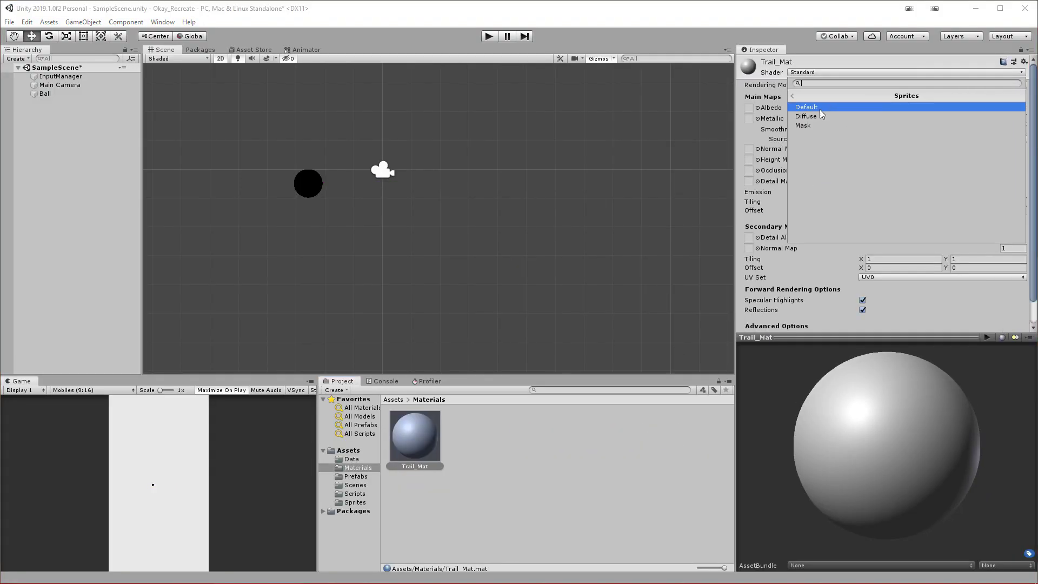
pyautogui.click(820, 109)
# - Try the Sprites/Default and Sprites/Diffuse shaders on Trail_Mat
pyautogui.click(814, 73)
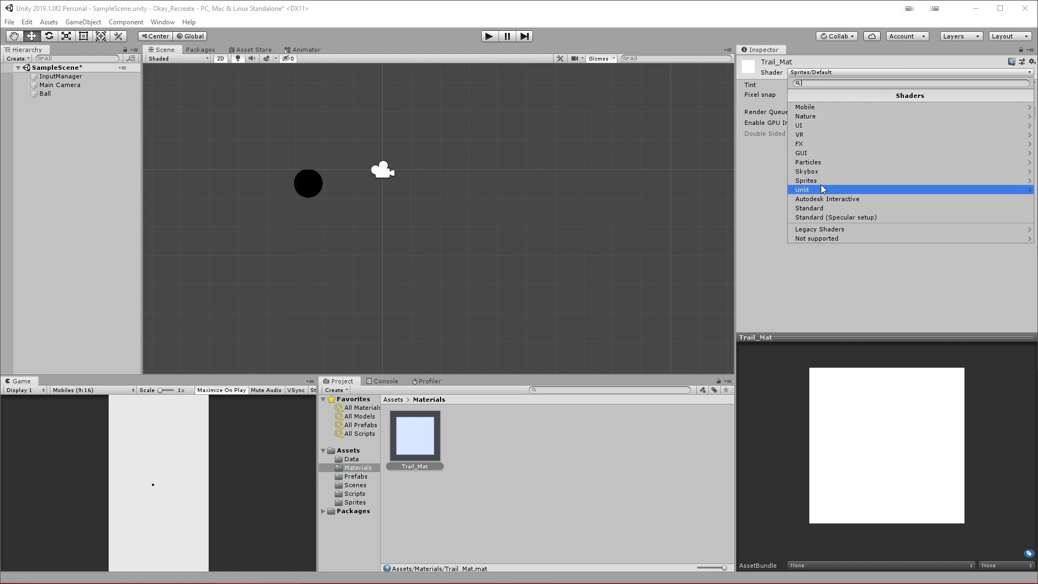
pyautogui.click(821, 183)
pyautogui.click(813, 115)
pyautogui.click(814, 73)
pyautogui.click(822, 185)
pyautogui.click(816, 96)
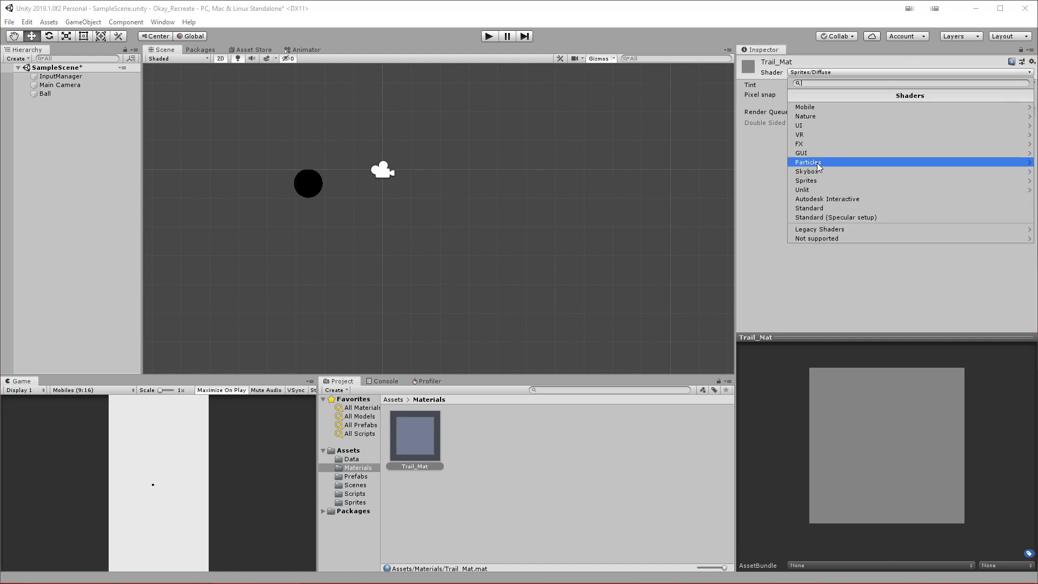
# - Set Trail_Mat's shader to Particles/Standard Surface
pyautogui.click(817, 164)
pyautogui.click(819, 110)
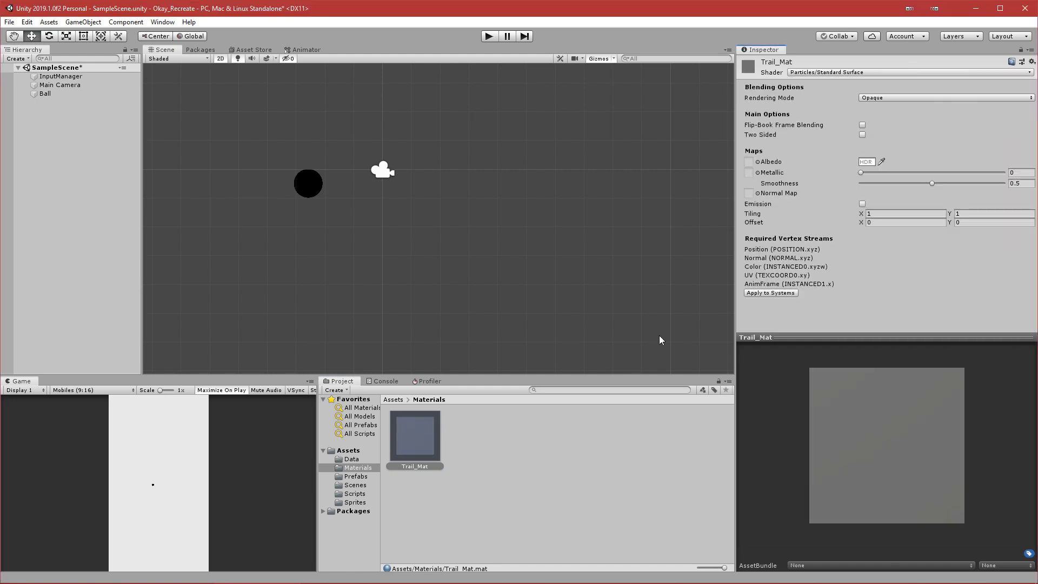
# - Assign the Ball_Trail texture as Trail_Mat's Albedo map and set the rendering mode to Fade
pyautogui.click(758, 162)
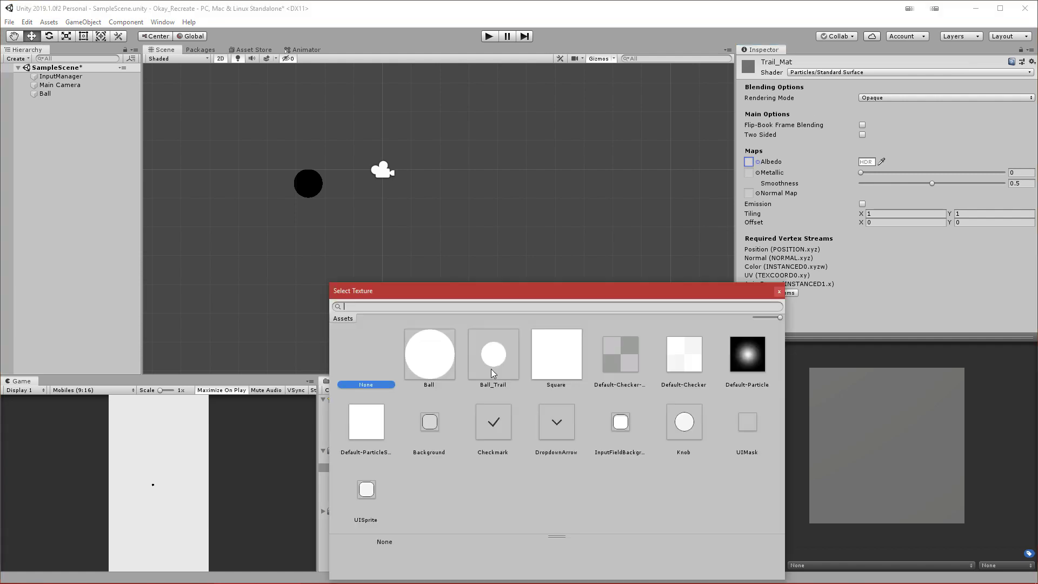
pyautogui.doubleClick(491, 370)
pyautogui.click(886, 98)
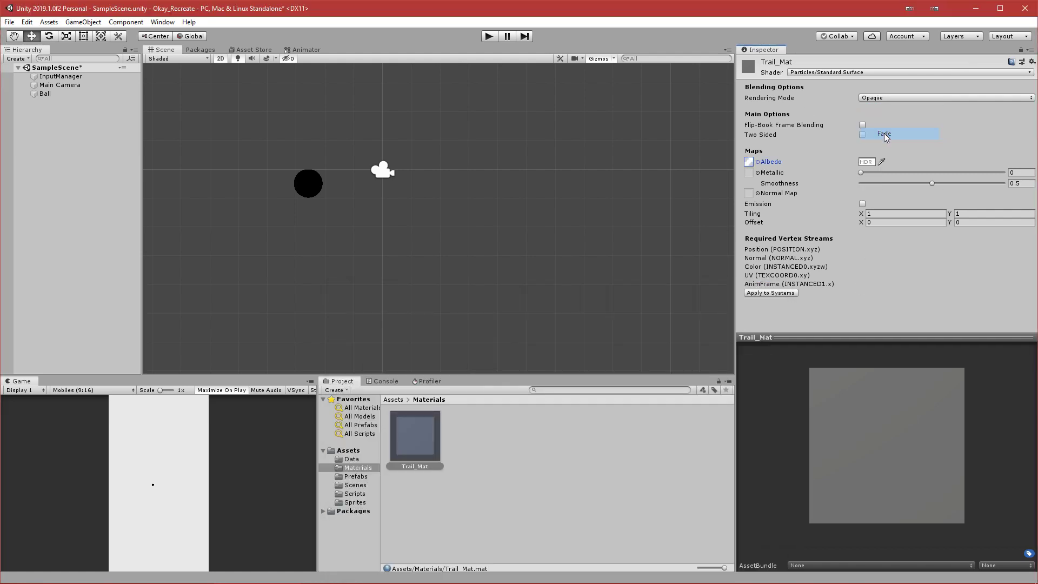
pyautogui.click(884, 132)
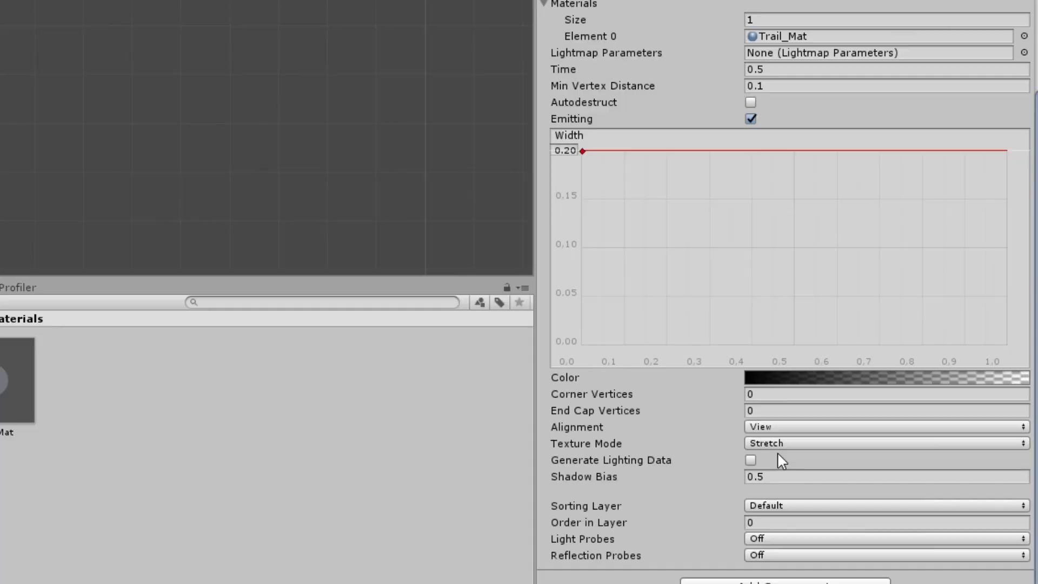
# - Set the Texture Mode of the Ball's Trail Renderer to Tile
pyautogui.click(880, 473)
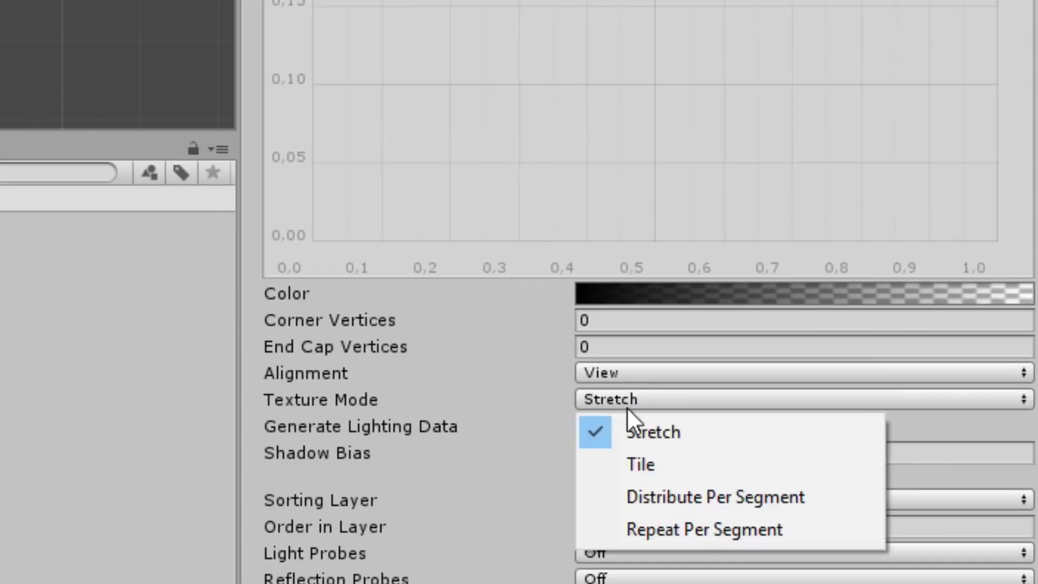
pyautogui.click(883, 497)
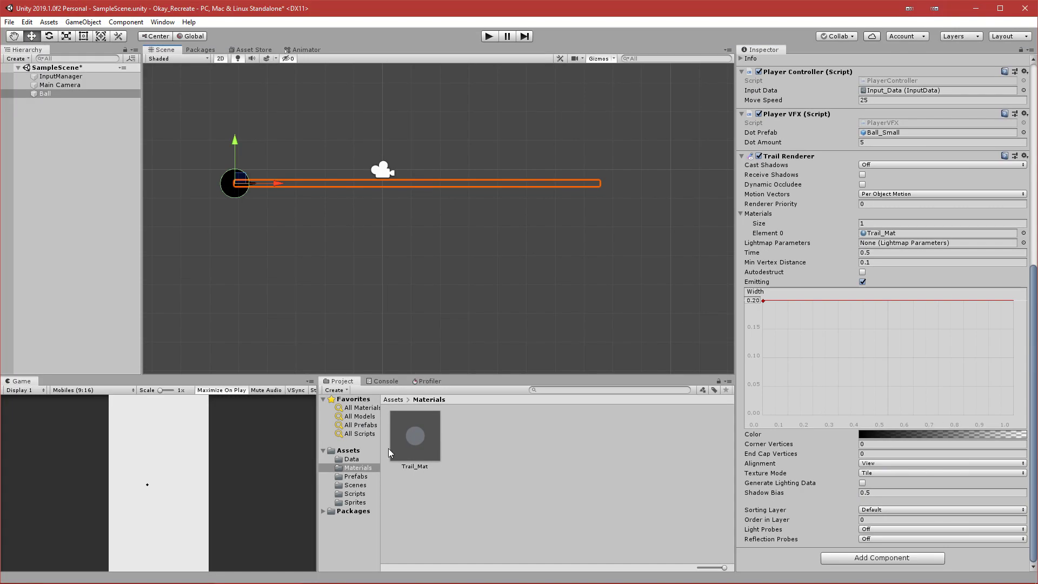
# - Set the Ball_Trail sprite's Wrap Mode to Repeat, apply it, and move the ball slightly to preview the trail
pyautogui.click(94, 486)
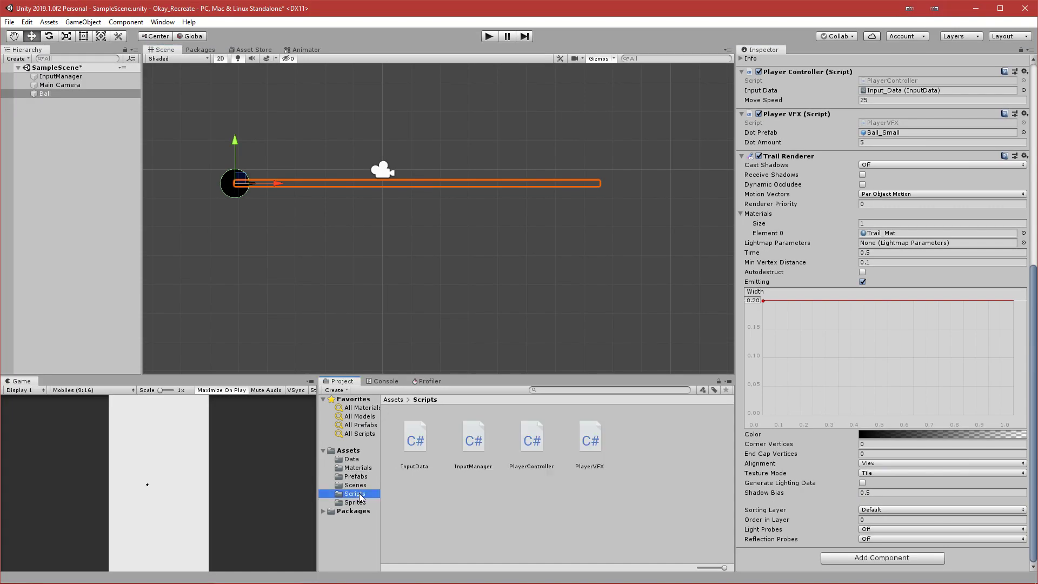
pyautogui.click(95, 497)
pyautogui.click(258, 406)
pyautogui.click(819, 122)
pyautogui.click(756, 400)
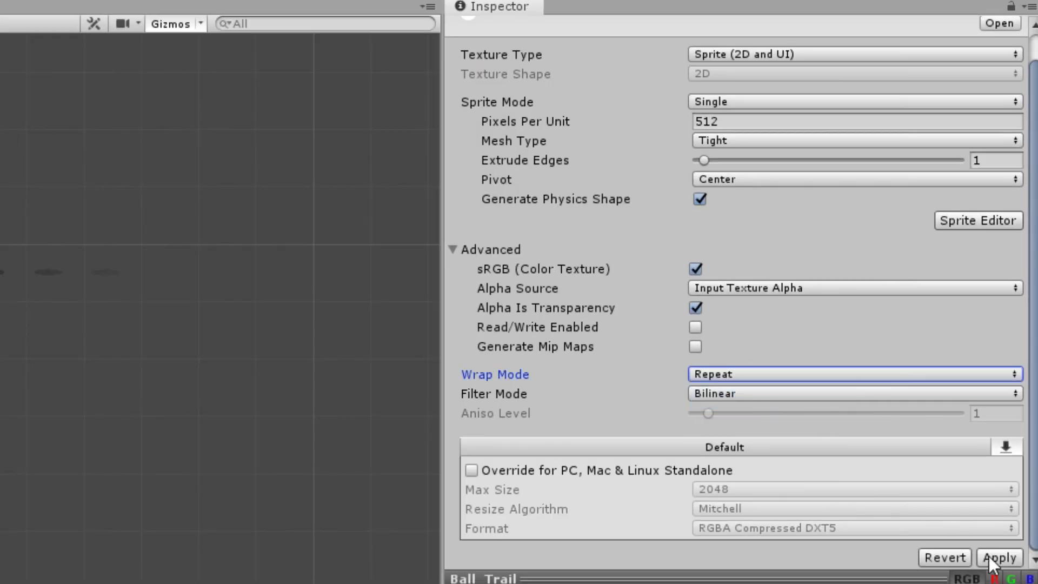
pyautogui.click(1000, 557)
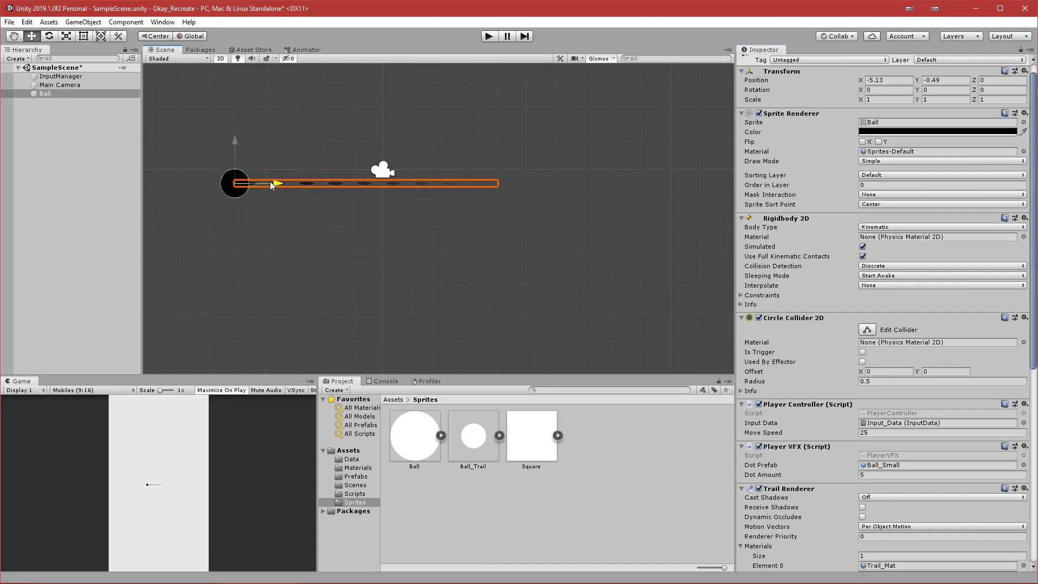
pyautogui.moveTo(275, 183)
pyautogui.mouseDown()
pyautogui.moveTo(908, 187)
pyautogui.moveTo(289, 184)
pyautogui.mouseUp()
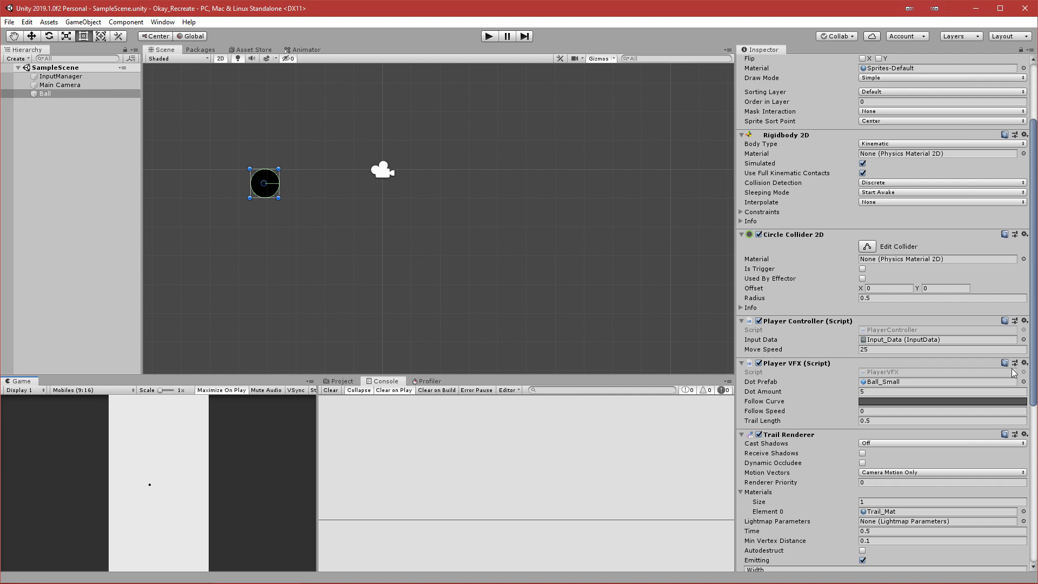
# - Try the bell-shaped preset with raised end tangents on the Ball's Player VFX Follow Curve
pyautogui.scroll(-3, 914, 397)
pyautogui.click(877, 305)
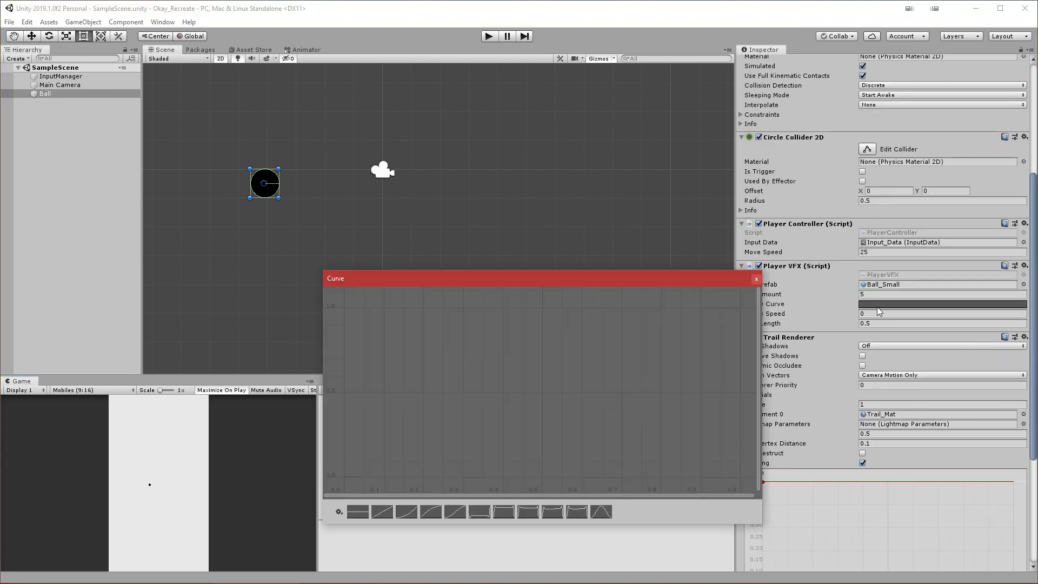
pyautogui.click(600, 512)
pyautogui.moveTo(371, 476); pyautogui.dragTo(366, 440)
pyautogui.click(740, 478)
pyautogui.moveTo(715, 478); pyautogui.dragTo(726, 454)
pyautogui.click(757, 280)
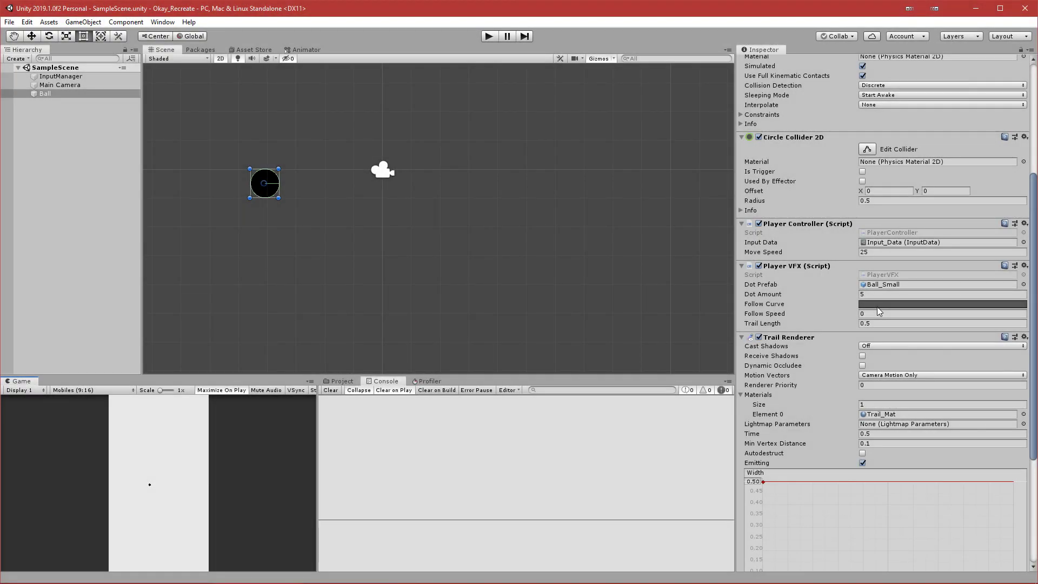
# - Apply the bell-shaped preset to the Player VFX Follow Curve and steepen the tangents at its first and last keys into an arch
pyautogui.click(877, 307)
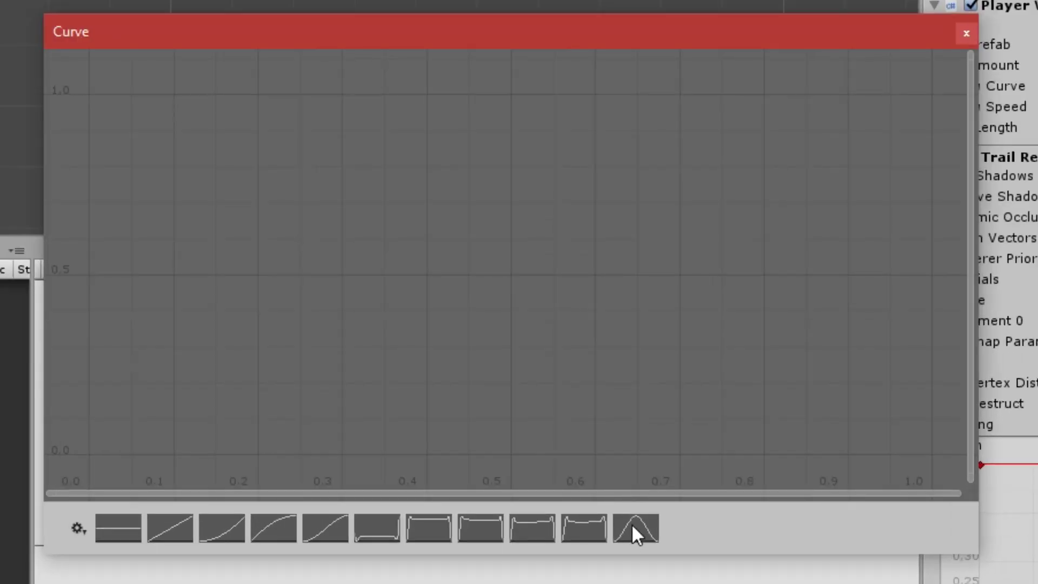
pyautogui.click(636, 534)
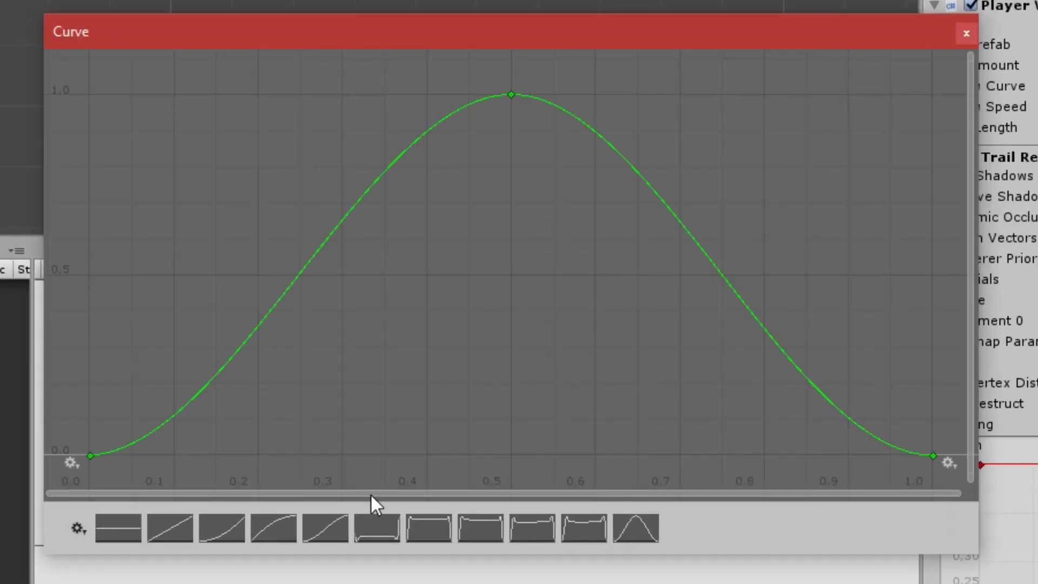
pyautogui.click(90, 456)
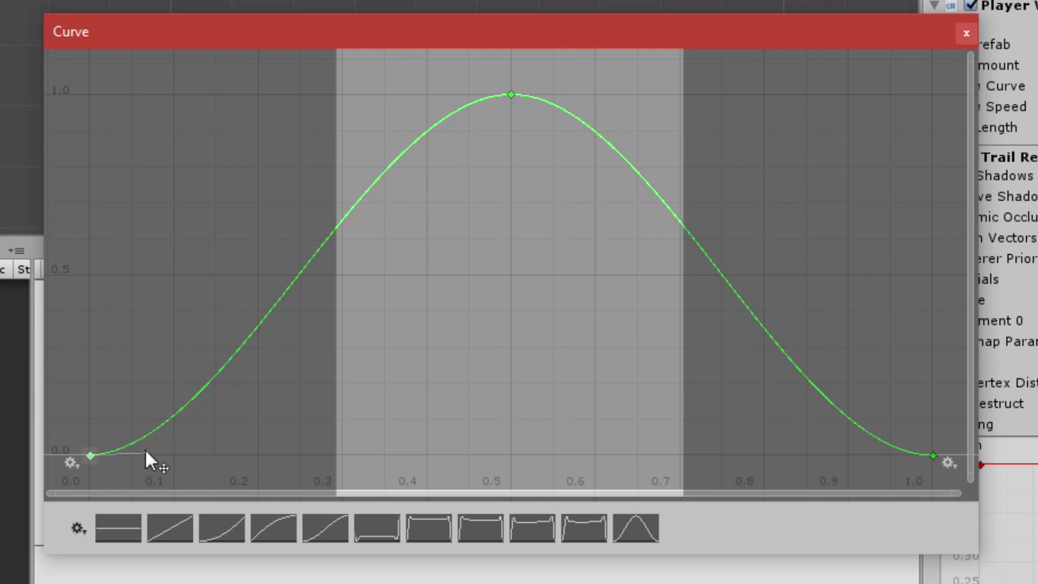
pyautogui.moveTo(145, 453); pyautogui.dragTo(136, 374)
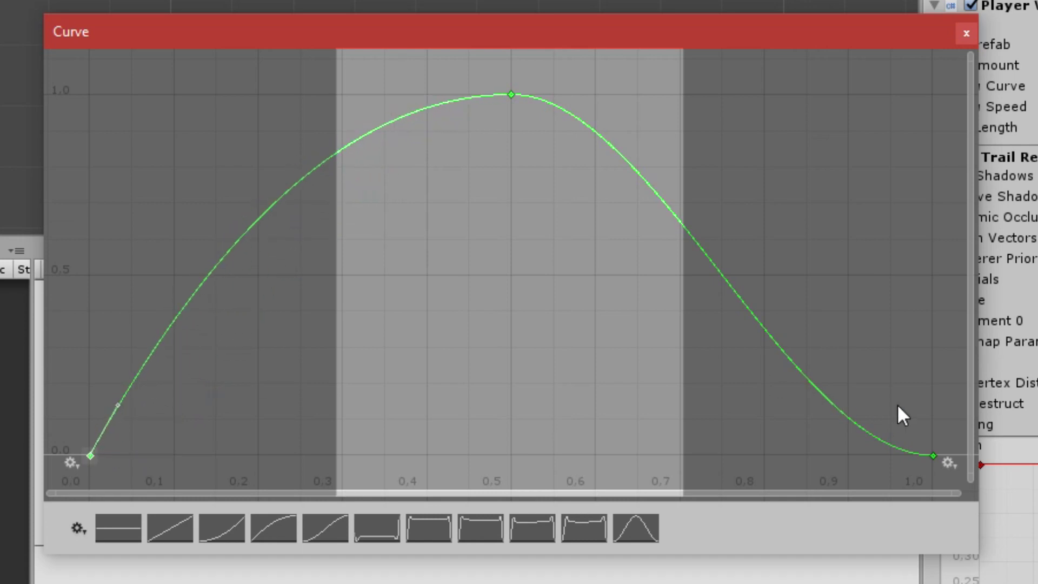
pyautogui.click(933, 456)
pyautogui.moveTo(874, 454); pyautogui.dragTo(894, 387)
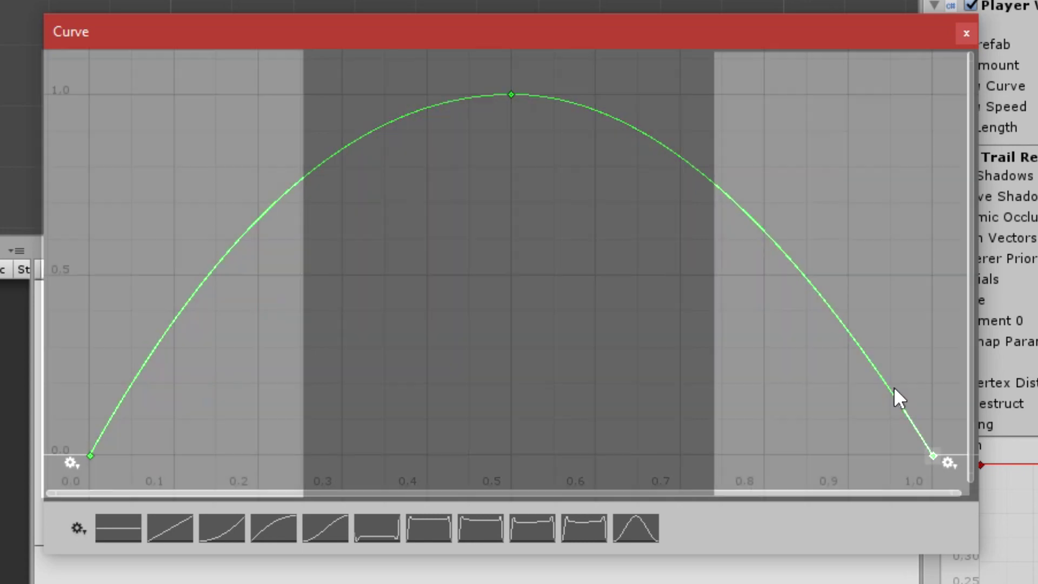
pyautogui.click(967, 33)
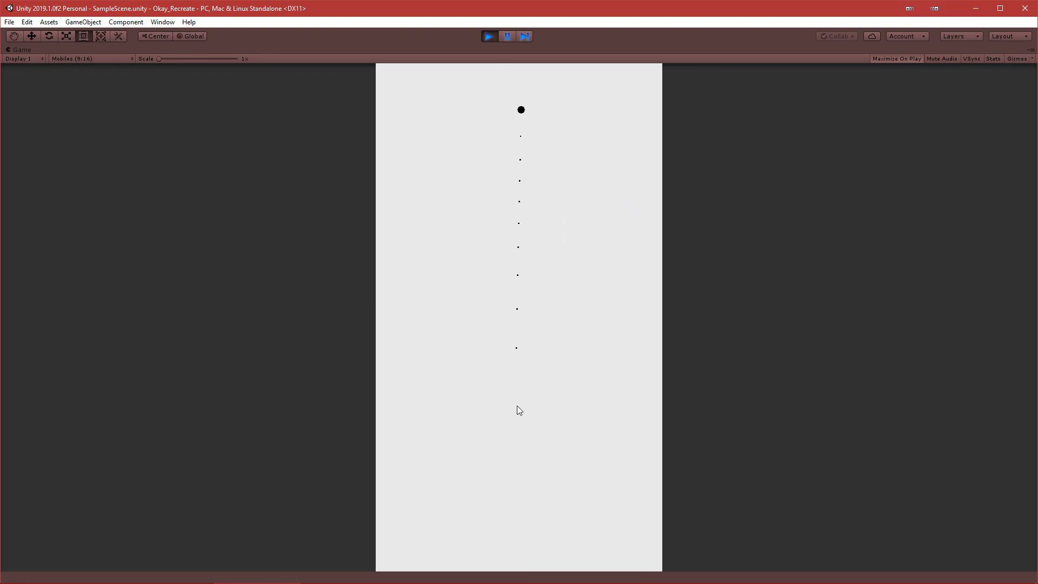
# - Test the ball's dotted trail in Play mode
pyautogui.click(517, 407)
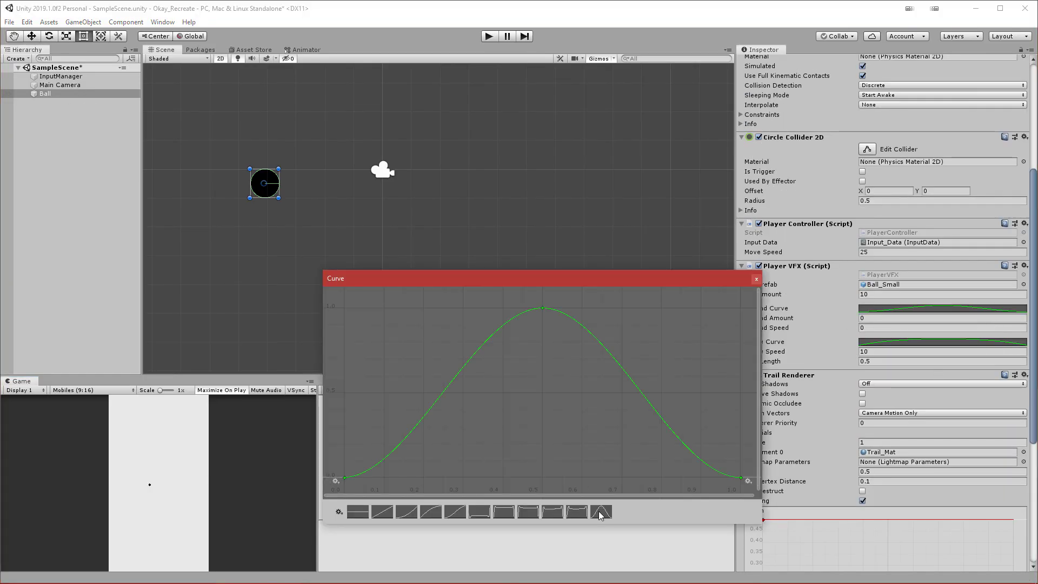
# - Make the first Player VFX bell-shaped curve repeat beyond its last key, check the repeating wave, and close the curve editor
pyautogui.click(749, 482)
pyautogui.click(766, 504)
pyautogui.scroll(-15, 638, 408)
pyautogui.moveTo(687, 420); pyautogui.dragTo(551, 396, button='middle')
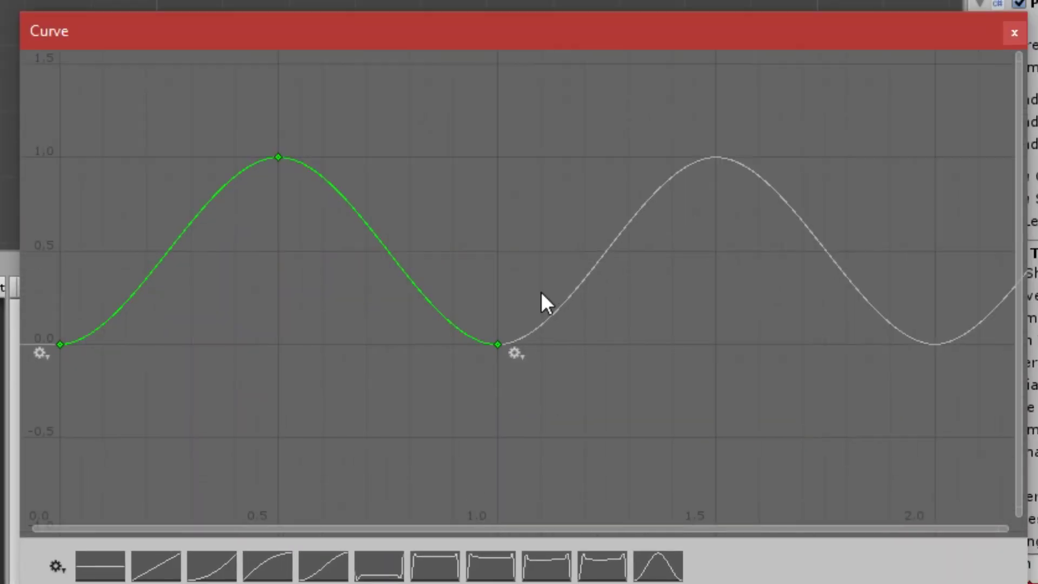
pyautogui.scroll(-3, 540, 393)
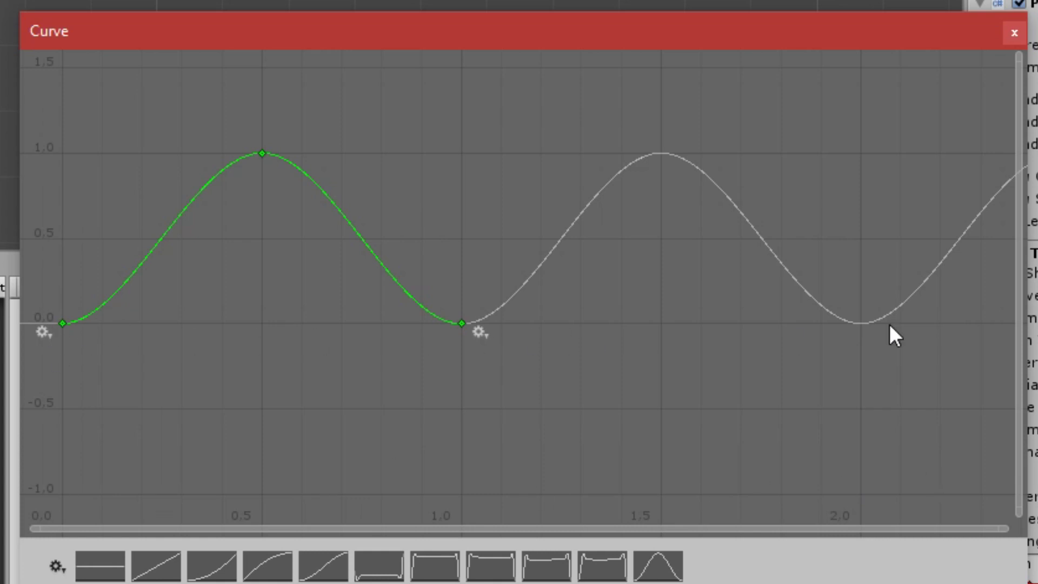
pyautogui.click(1015, 32)
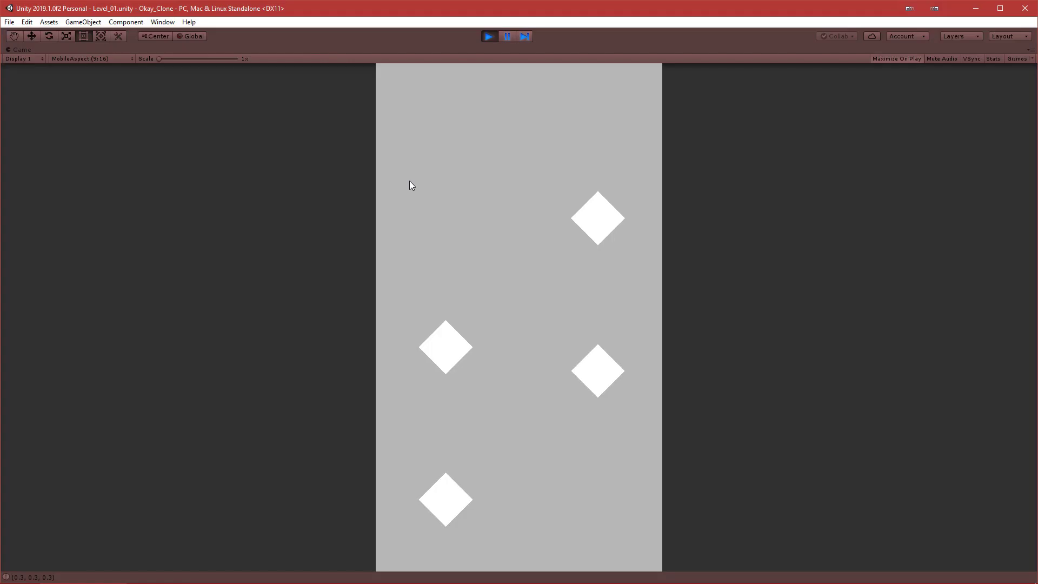
# - Launch the ball at the squares in Play mode of the Okay_Clone project's Level_01 scene
pyautogui.moveTo(402, 201); pyautogui.dragTo(582, 229)
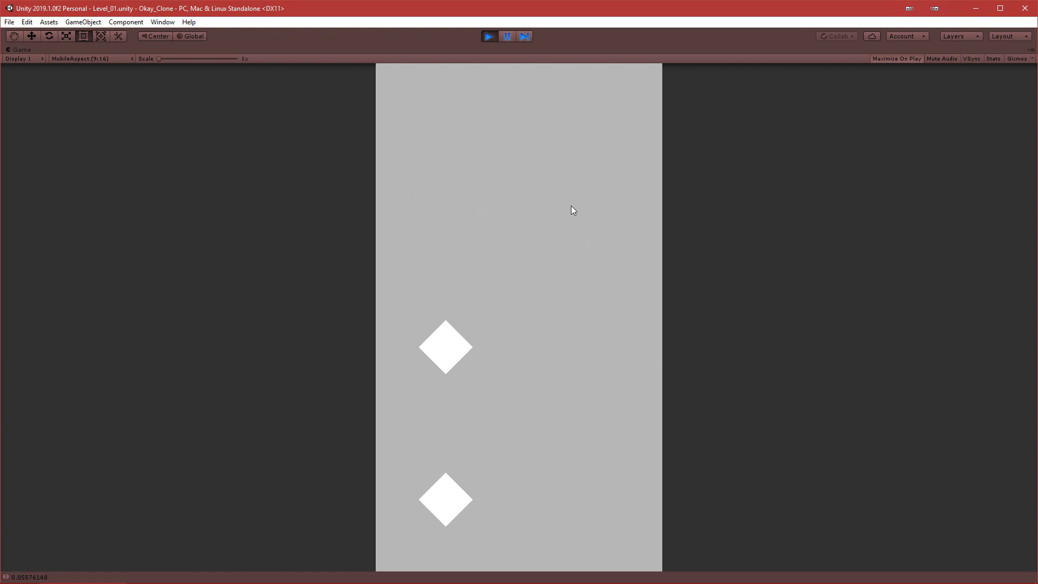
# - Play-test the running level by repeatedly launching the ball from different spots and at varied angles toward the white diamond-shaped squares
pyautogui.moveTo(547, 481); pyautogui.dragTo(477, 386)
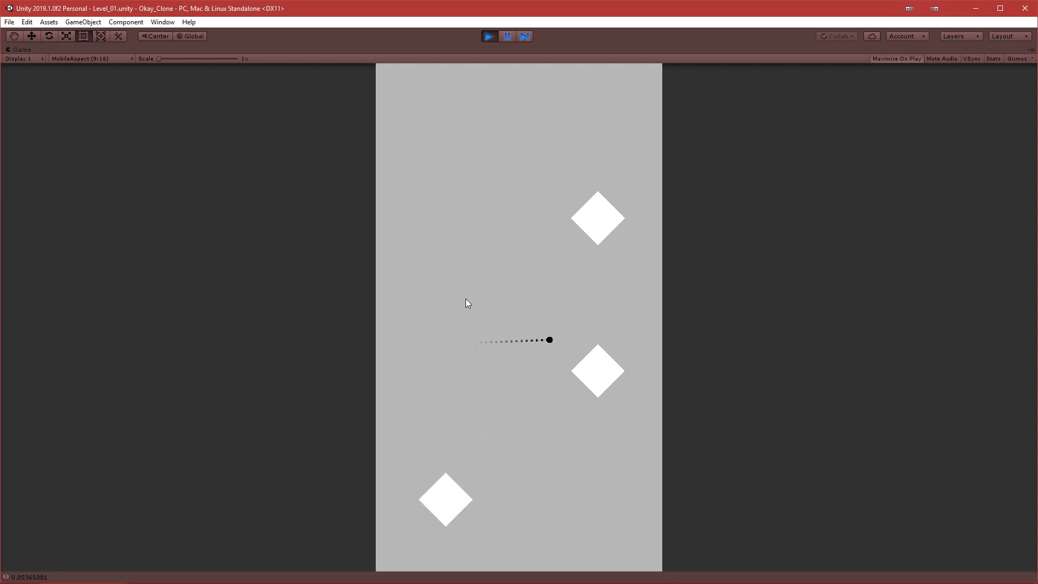
pyautogui.moveTo(546, 349); pyautogui.dragTo(637, 347)
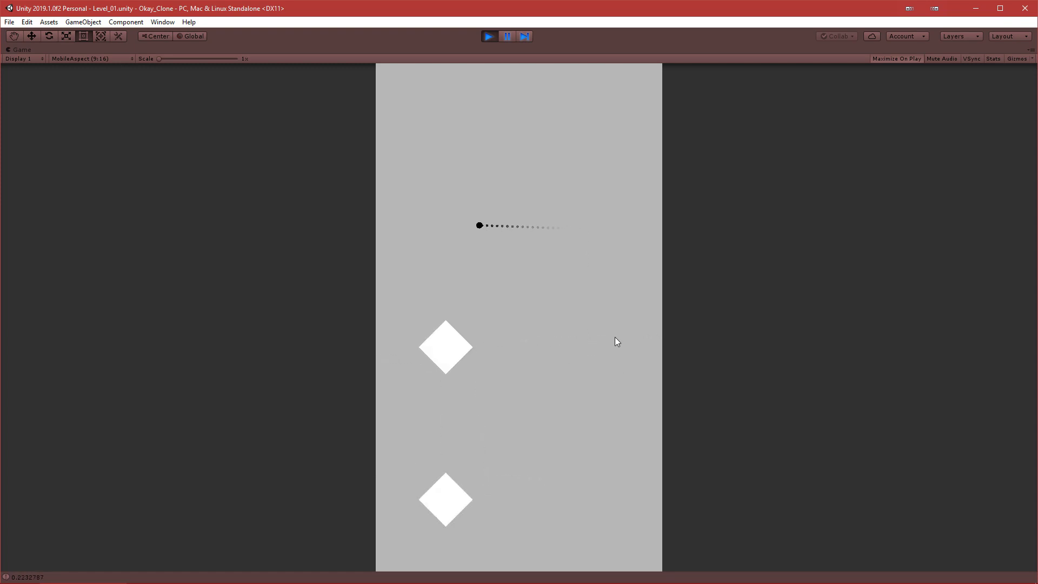
pyautogui.moveTo(520, 99); pyautogui.dragTo(459, 347)
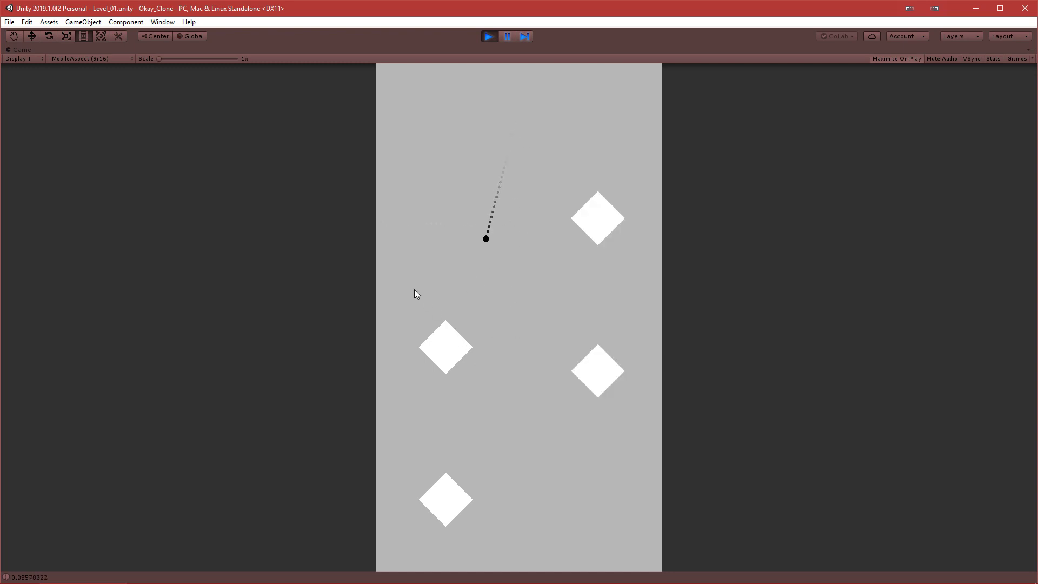
pyautogui.moveTo(551, 281); pyautogui.dragTo(615, 216)
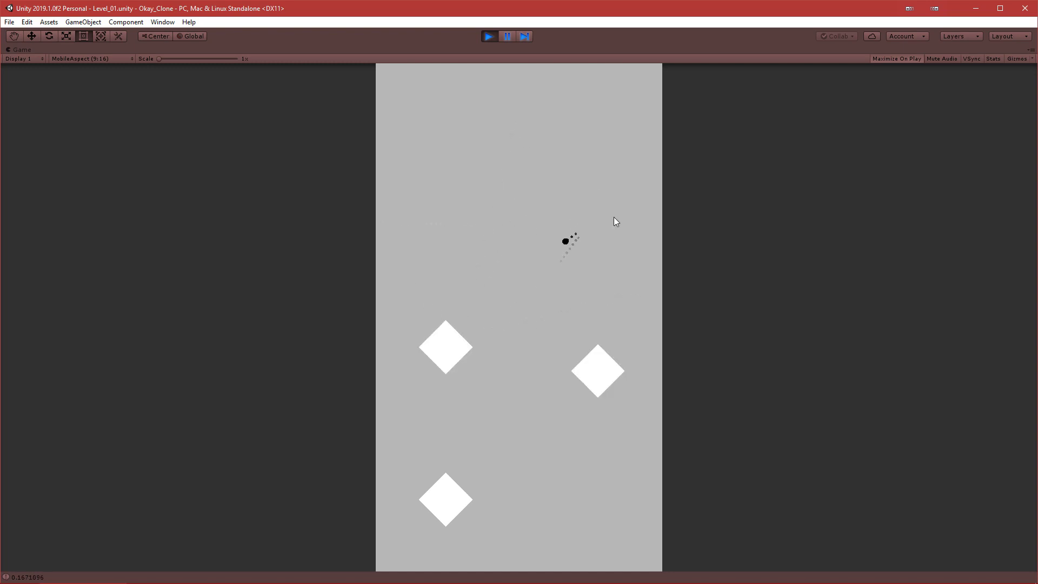
pyautogui.moveTo(548, 273); pyautogui.dragTo(605, 214)
pyautogui.moveTo(397, 414); pyautogui.dragTo(472, 335)
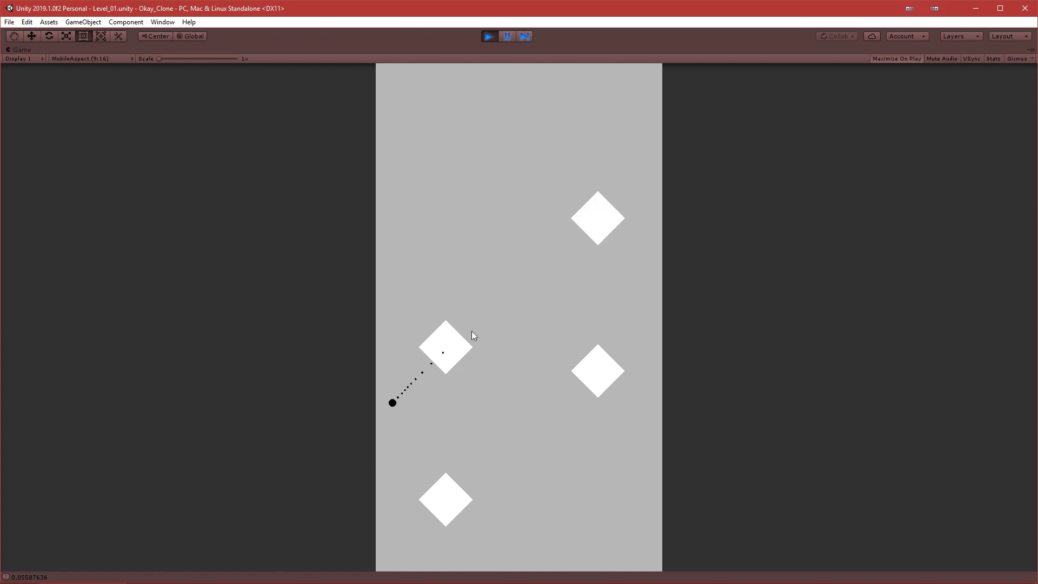
pyautogui.moveTo(623, 182); pyautogui.dragTo(626, 188)
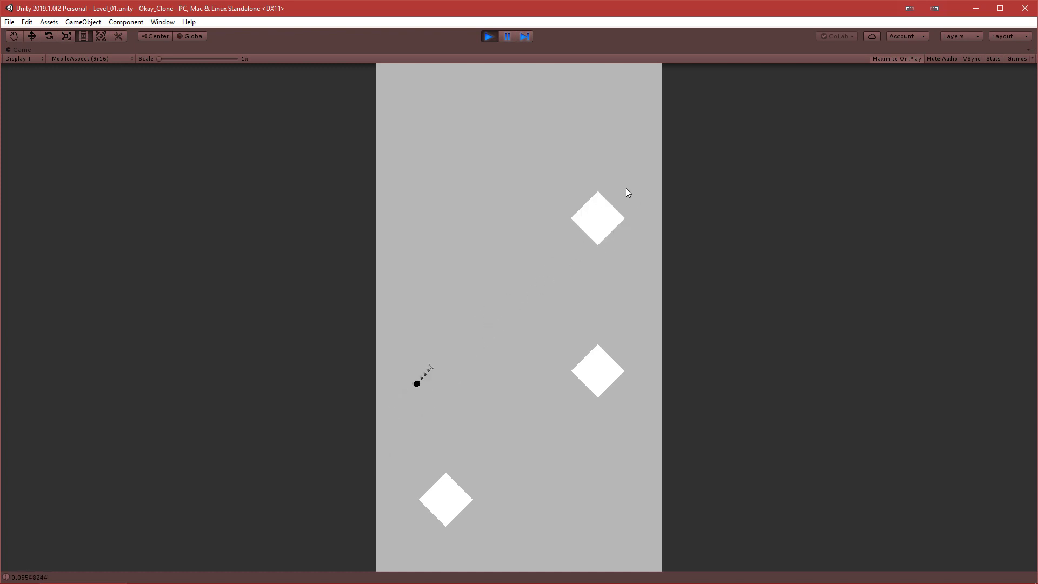
pyautogui.moveTo(513, 426); pyautogui.dragTo(425, 514)
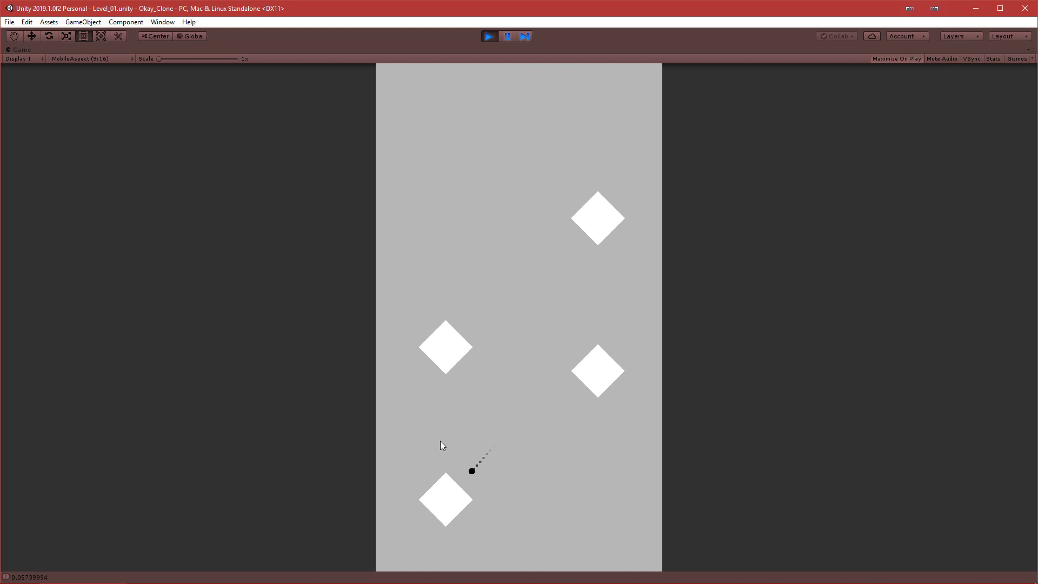